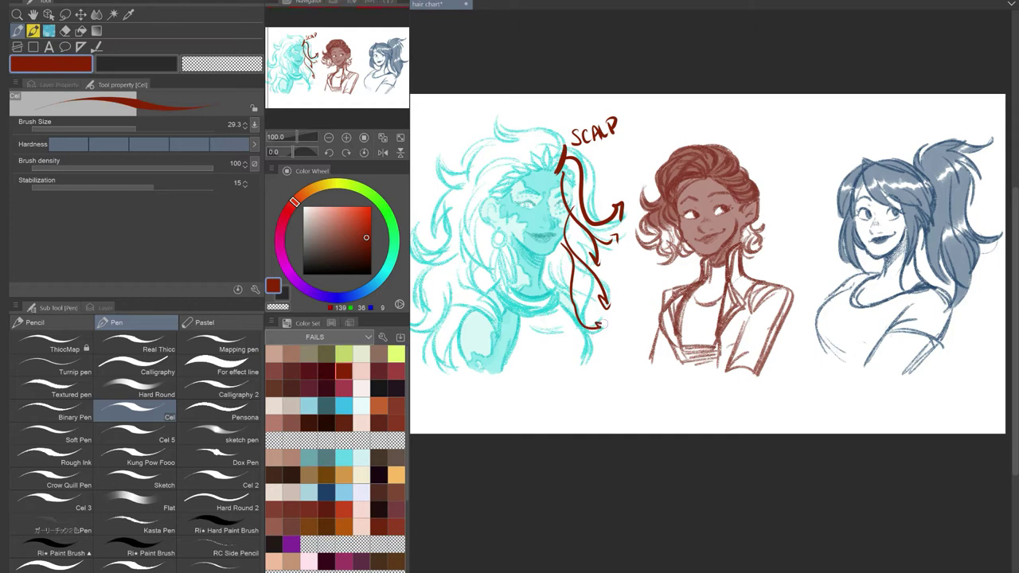
Draw long dark red flow arrows from the cyan woman's scalp outward through the back and lower sections of her hair.
mouse_move(554, 159)
mouse_down()
mouse_move(534, 134)
mouse_move(503, 121)
mouse_up()
mouse_move(500, 136)
mouse_down()
mouse_move(502, 119)
mouse_move(516, 132)
mouse_move(449, 184)
mouse_move(463, 169)
mouse_up()
mouse_move(497, 169)
mouse_down()
mouse_move(471, 162)
mouse_move(421, 256)
mouse_move(433, 248)
mouse_up()
drag(482, 209, 497, 275)
mouse_move(483, 273)
mouse_down()
mouse_move(497, 276)
mouse_move(469, 293)
mouse_move(494, 329)
mouse_up()
mouse_move(486, 320)
mouse_down()
mouse_move(493, 336)
mouse_move(499, 322)
mouse_up()
mouse_move(449, 271)
mouse_down()
mouse_move(415, 321)
mouse_move(425, 326)
mouse_up()
mouse_move(457, 302)
mouse_down()
mouse_move(439, 340)
mouse_move(460, 355)
mouse_up()
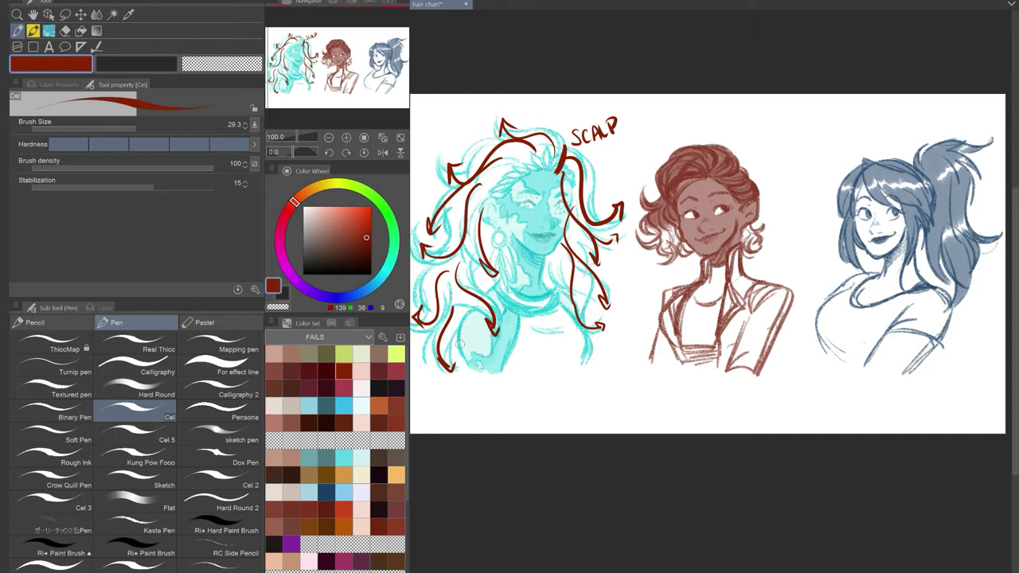
Add short dark red flow arrows around the cyan woman's crown and hairline, starting at the scalp.
drag(522, 163, 492, 183)
mouse_move(493, 172)
mouse_down()
mouse_move(501, 181)
mouse_move(516, 154)
mouse_move(544, 147)
mouse_up()
mouse_move(542, 157)
mouse_down()
mouse_move(557, 135)
mouse_move(541, 129)
mouse_up()
mouse_move(544, 137)
mouse_down()
mouse_move(551, 127)
mouse_move(599, 161)
mouse_move(568, 183)
mouse_up()
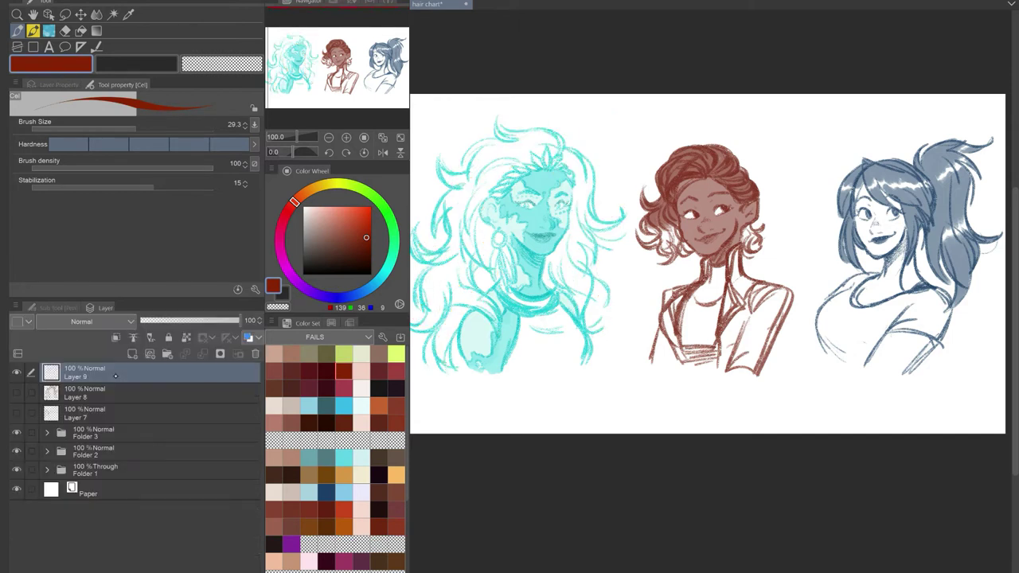
Draw dark blue flow arrows from the scalp through the curly-haired woman's hair and mark the origin with "S.".
click(326, 487)
mouse_move(706, 178)
mouse_down()
mouse_move(745, 162)
mouse_move(750, 184)
mouse_up()
click(760, 158)
mouse_move(742, 195)
mouse_down()
mouse_move(756, 186)
mouse_move(721, 147)
mouse_move(666, 165)
mouse_move(692, 184)
mouse_up()
mouse_move(692, 169)
mouse_down()
mouse_move(645, 205)
mouse_move(654, 199)
mouse_move(657, 243)
mouse_move(675, 256)
mouse_up()
drag(726, 203, 750, 250)
drag(697, 187, 721, 237)
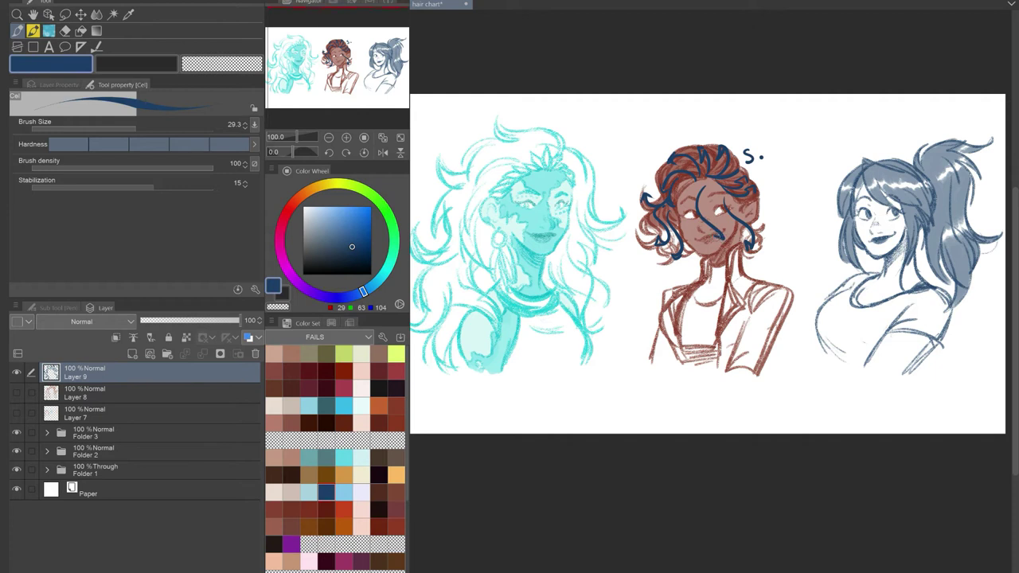
drag(689, 191, 694, 251)
On a new layer, draw orange flow arrows down the ponytail woman's bangs and side locks.
click(132, 354)
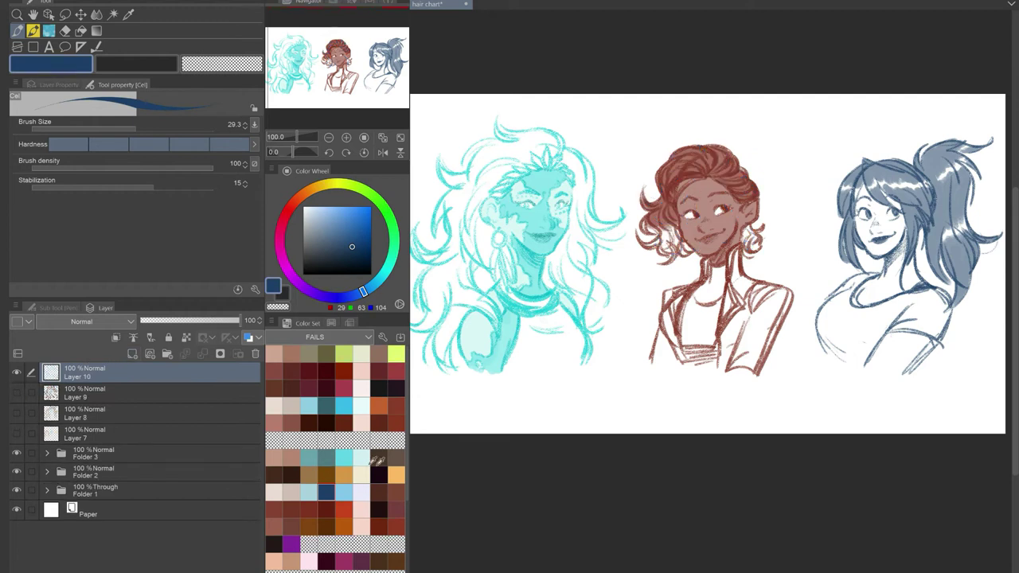
click(343, 475)
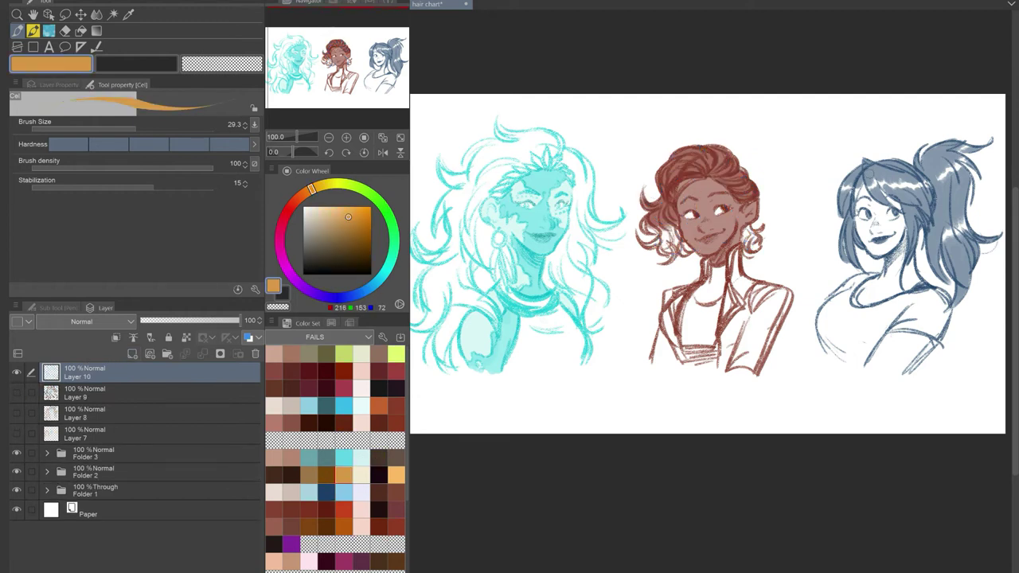
mouse_move(872, 199)
mouse_down()
mouse_move(880, 208)
mouse_move(914, 202)
mouse_up()
drag(848, 188, 844, 258)
drag(898, 196, 910, 256)
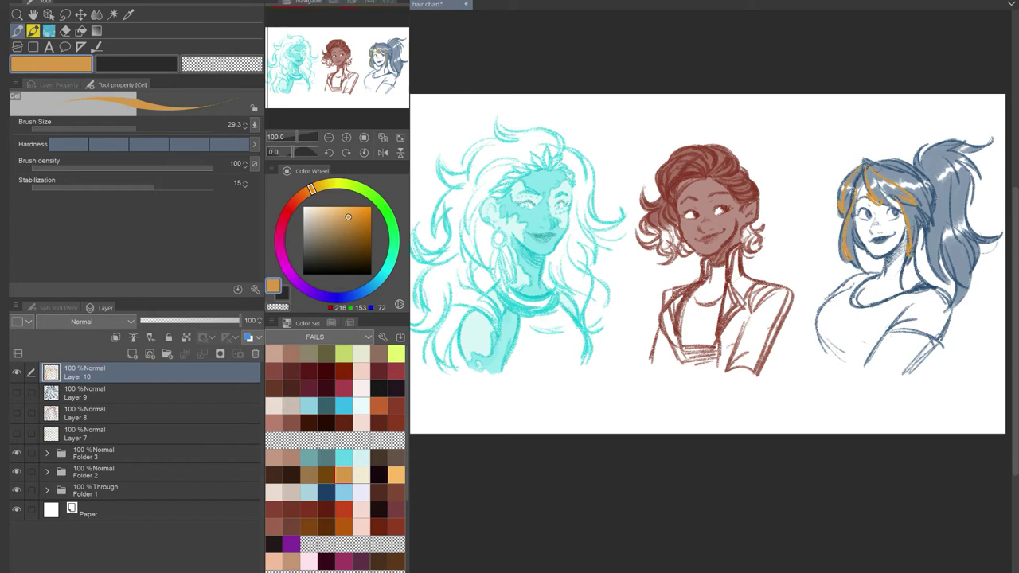
Draw orange flow arrows from the hair tie outward and down through the woman's ponytail.
mouse_move(887, 141)
mouse_down()
mouse_move(880, 156)
mouse_move(918, 171)
mouse_up()
mouse_move(912, 157)
mouse_down()
mouse_move(976, 142)
mouse_move(983, 175)
mouse_move(963, 232)
mouse_move(991, 233)
mouse_up()
mouse_move(943, 202)
mouse_down()
mouse_move(961, 268)
mouse_move(952, 296)
mouse_move(953, 279)
mouse_move(979, 269)
mouse_up()
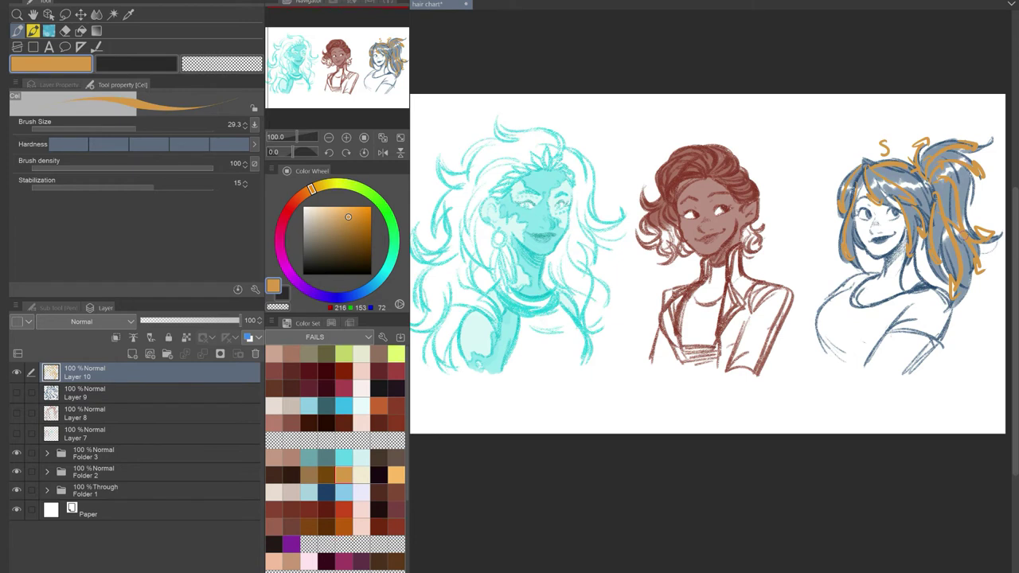
Fade the folder holding the three sketches to 31% opacity and show arrow layers 8, 9 and 10 over it.
click(16, 372)
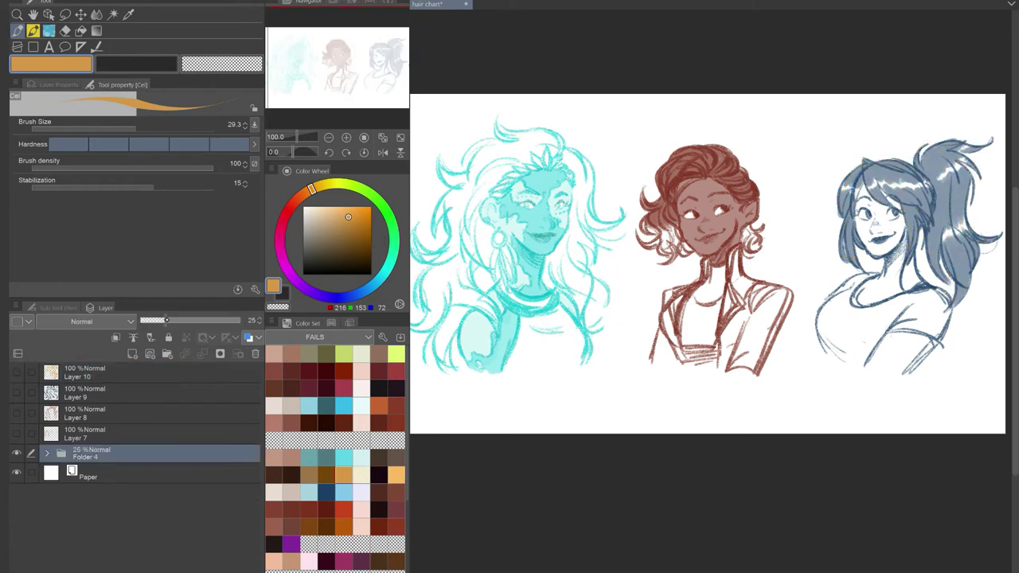
drag(240, 320, 171, 320)
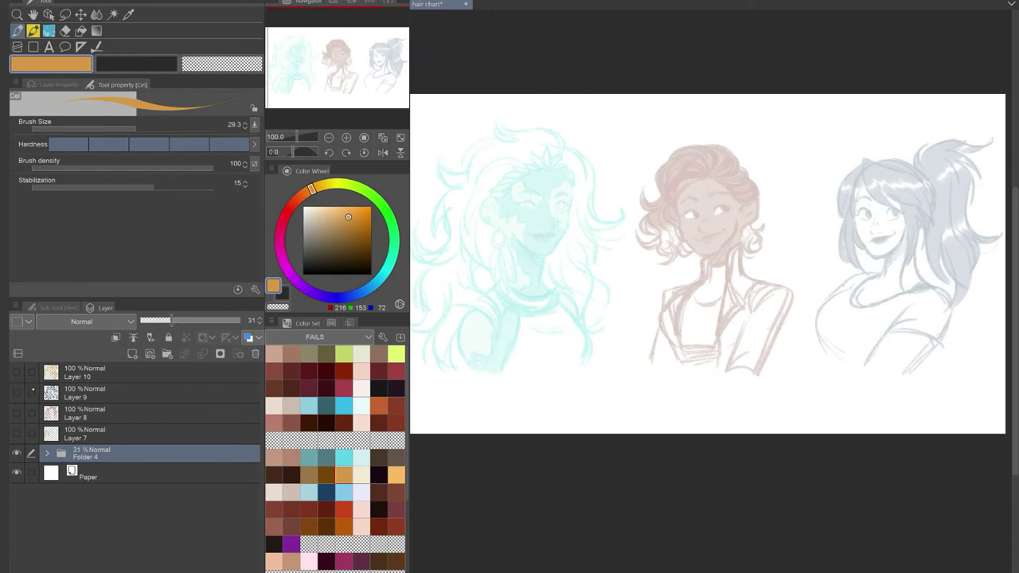
click(16, 371)
click(16, 392)
click(16, 412)
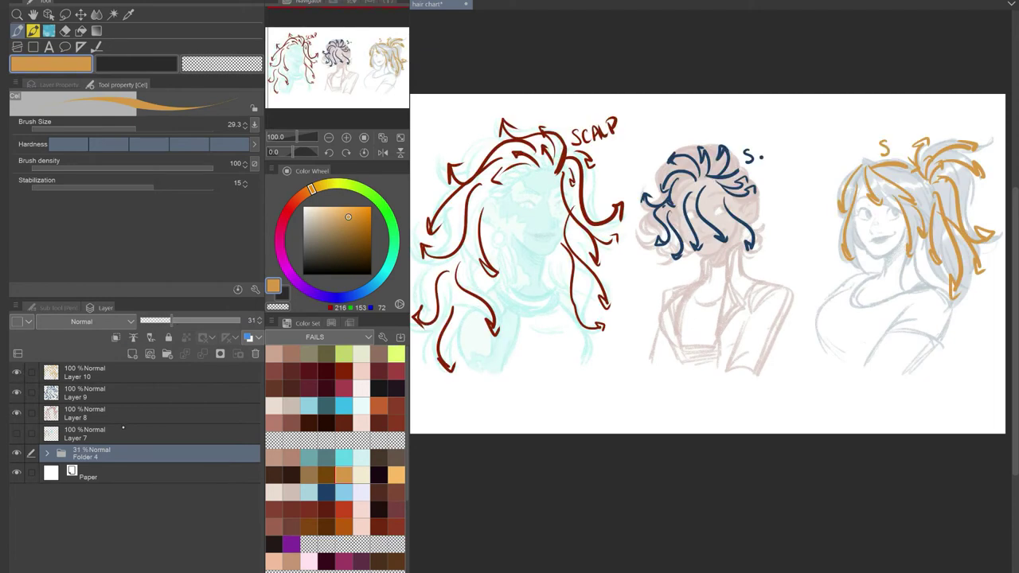
On Layer 8, write "SCATTERED" in dark red below the cyan woman.
click(123, 429)
click(124, 414)
click(135, 374)
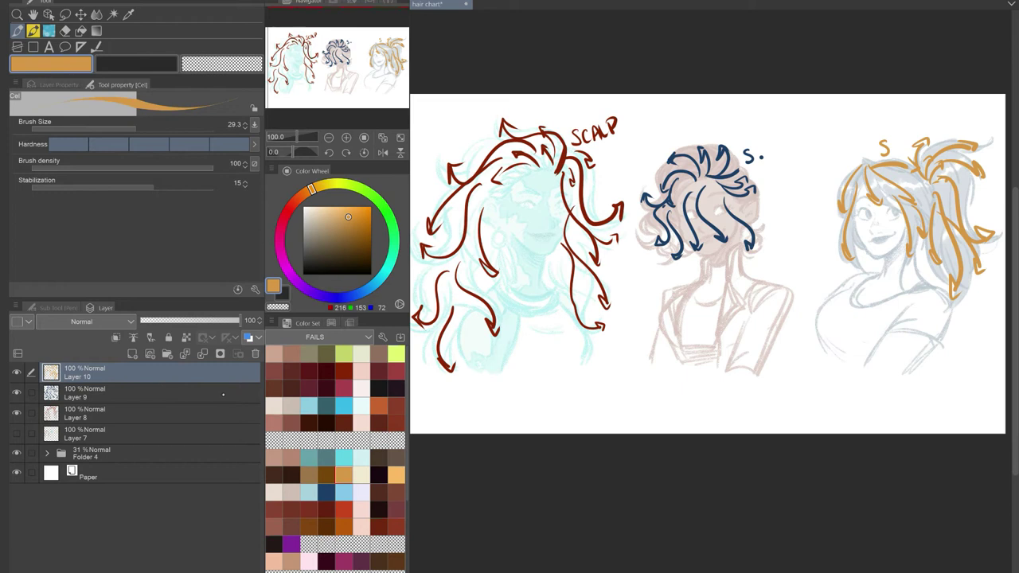
click(163, 410)
click(332, 322)
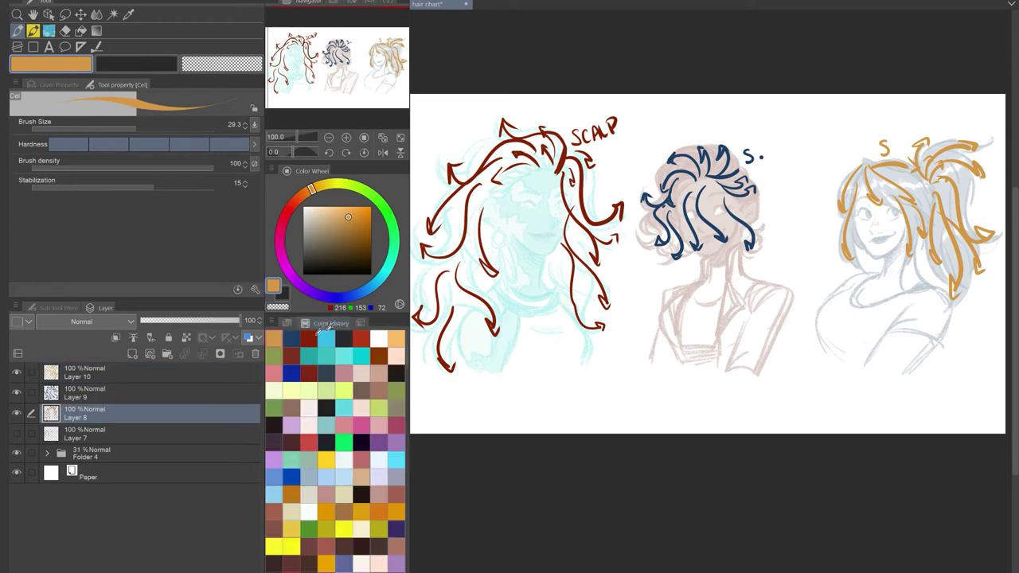
click(292, 342)
mouse_move(453, 394)
mouse_down()
mouse_move(442, 412)
mouse_move(462, 413)
mouse_up()
mouse_move(474, 398)
mouse_down()
mouse_move(487, 410)
mouse_move(482, 401)
mouse_up()
mouse_move(486, 388)
mouse_down()
mouse_move(510, 381)
mouse_move(491, 409)
mouse_up()
mouse_move(498, 387)
mouse_down()
mouse_move(510, 384)
mouse_move(506, 406)
mouse_up()
mouse_move(516, 386)
mouse_down()
mouse_move(518, 405)
mouse_move(527, 403)
mouse_up()
mouse_move(518, 389)
mouse_down()
mouse_move(527, 385)
mouse_move(526, 406)
mouse_up()
mouse_move(528, 387)
mouse_down()
mouse_move(549, 403)
mouse_move(550, 384)
mouse_up()
drag(540, 394, 552, 400)
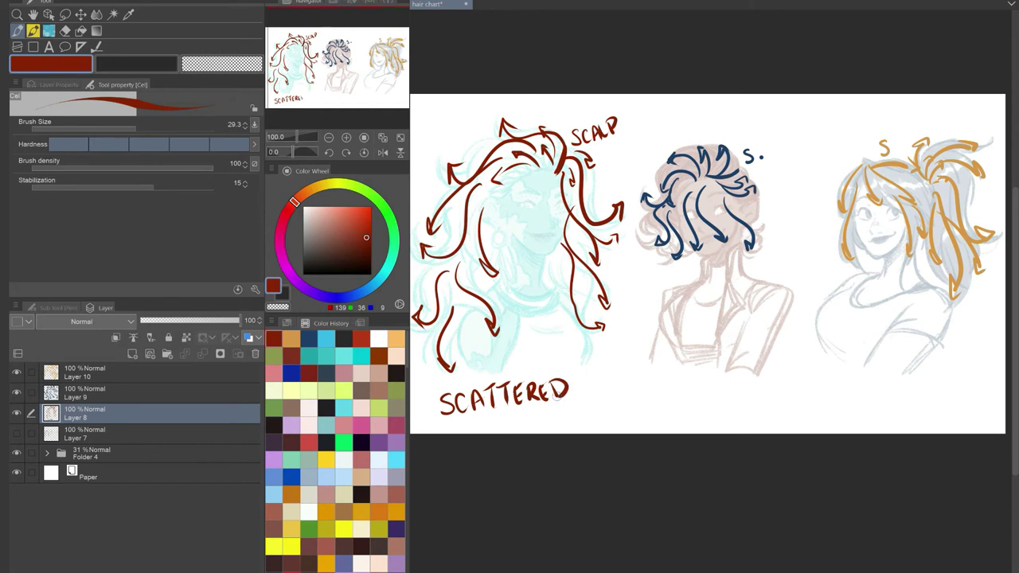
Write "PATTERNED" in dark blue below the curly-haired woman.
click(325, 338)
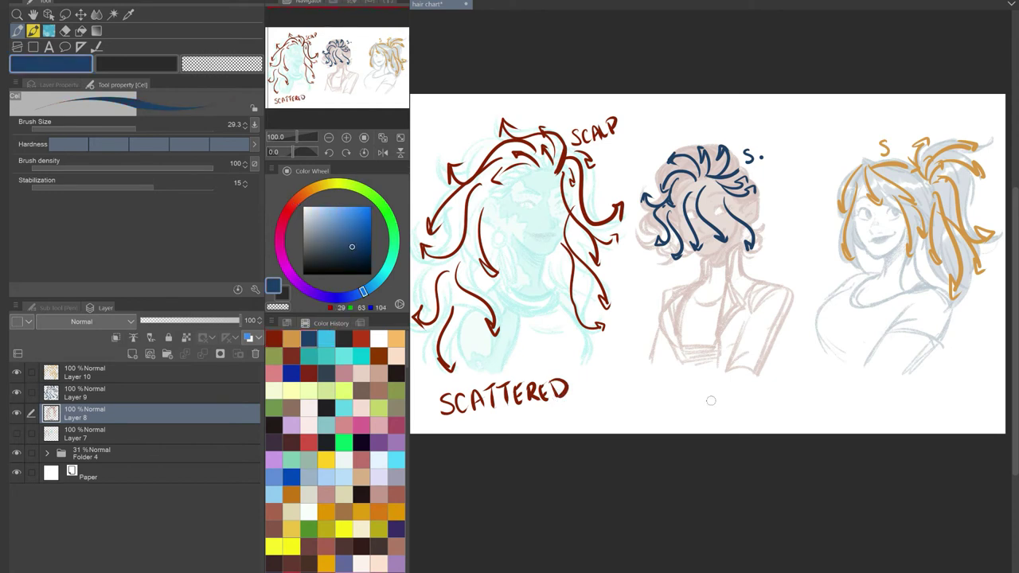
drag(642, 386, 645, 411)
mouse_move(639, 387)
mouse_down()
mouse_move(667, 412)
mouse_move(667, 399)
mouse_up()
mouse_move(657, 383)
mouse_down()
mouse_move(678, 381)
mouse_move(670, 408)
mouse_up()
mouse_move(673, 383)
mouse_down()
mouse_move(690, 381)
mouse_move(685, 407)
mouse_up()
mouse_move(691, 390)
mouse_down()
mouse_move(696, 406)
mouse_move(699, 385)
mouse_up()
drag(689, 395, 700, 405)
drag(699, 385, 708, 404)
mouse_move(711, 404)
mouse_down()
mouse_move(712, 385)
mouse_move(726, 384)
mouse_move(729, 403)
mouse_up()
drag(730, 383, 736, 393)
drag(730, 403, 737, 402)
drag(740, 382, 742, 402)
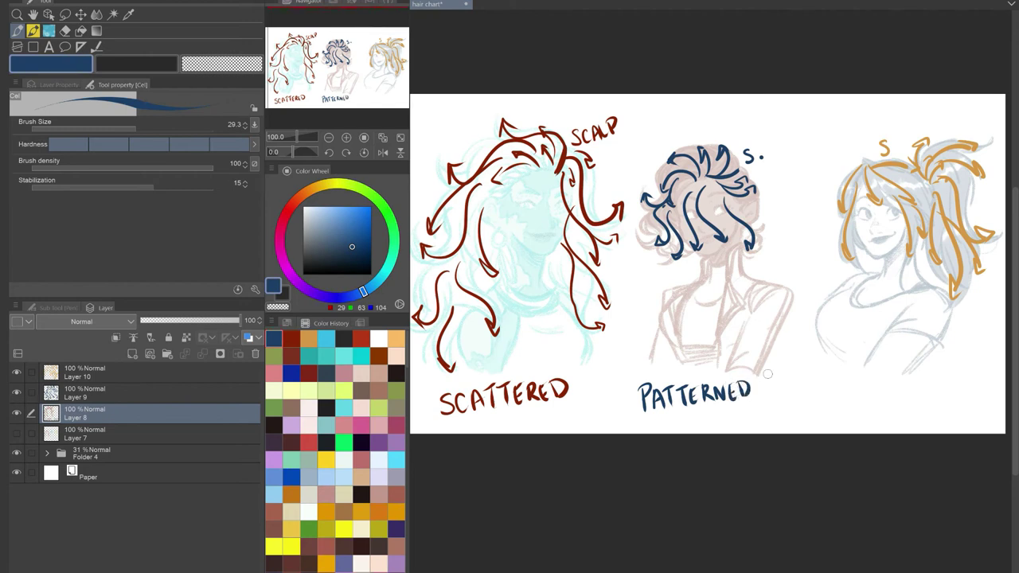
Write "UNRULY" in orange, with quotation marks, below the ponytail woman.
click(308, 339)
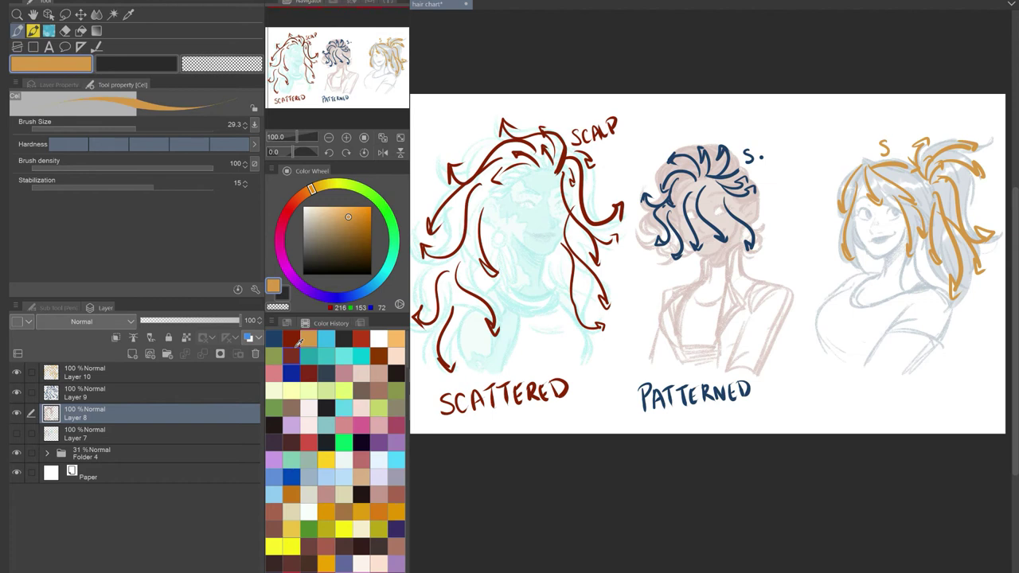
mouse_move(823, 374)
mouse_down()
mouse_move(825, 382)
mouse_move(853, 370)
mouse_move(855, 384)
mouse_up()
mouse_move(855, 371)
mouse_down()
mouse_move(863, 384)
mouse_move(873, 371)
mouse_up()
mouse_move(877, 368)
mouse_down()
mouse_move(884, 384)
mouse_move(910, 369)
mouse_up()
drag(914, 360, 915, 368)
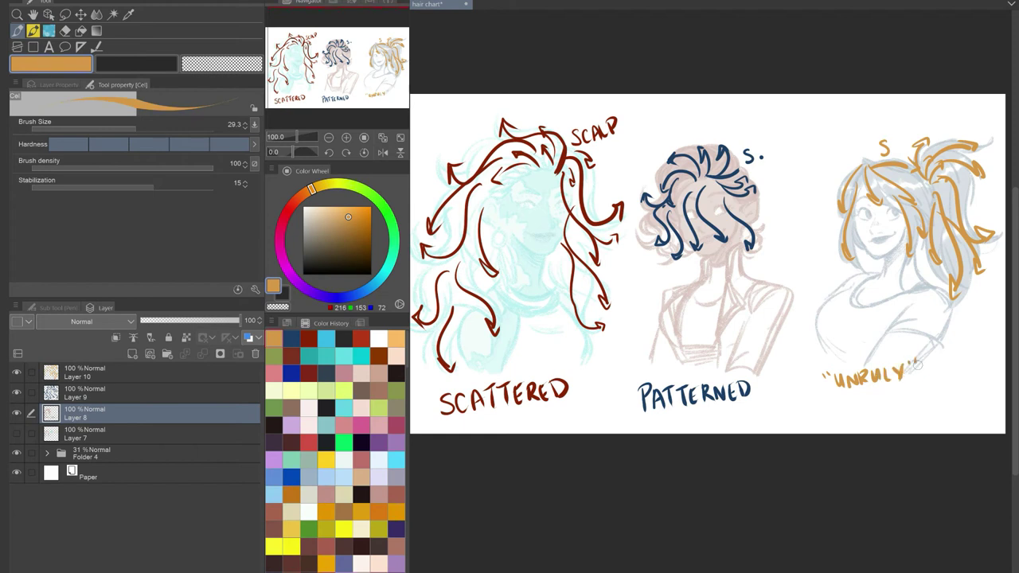
Write "SHAKEN(?)" in orange beneath the "UNRULY" label.
mouse_move(847, 394)
mouse_down()
mouse_move(835, 416)
mouse_move(849, 414)
mouse_up()
drag(849, 405, 860, 414)
drag(865, 395, 874, 411)
drag(865, 407, 879, 409)
drag(887, 393, 892, 407)
drag(891, 406, 898, 393)
mouse_move(905, 391)
mouse_down()
mouse_move(906, 404)
mouse_move(923, 389)
mouse_move(926, 411)
mouse_move(937, 403)
mouse_up()
mouse_move(947, 387)
mouse_down()
mouse_move(952, 409)
mouse_move(940, 387)
mouse_up()
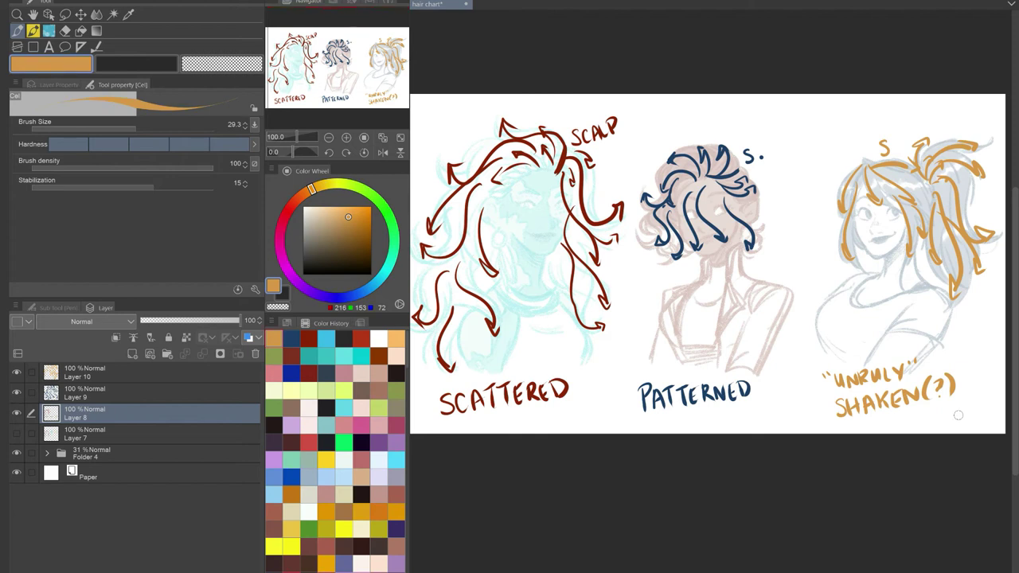
Group Layers 8, 9 and 10 in a new layer folder and collapse it.
click(171, 387)
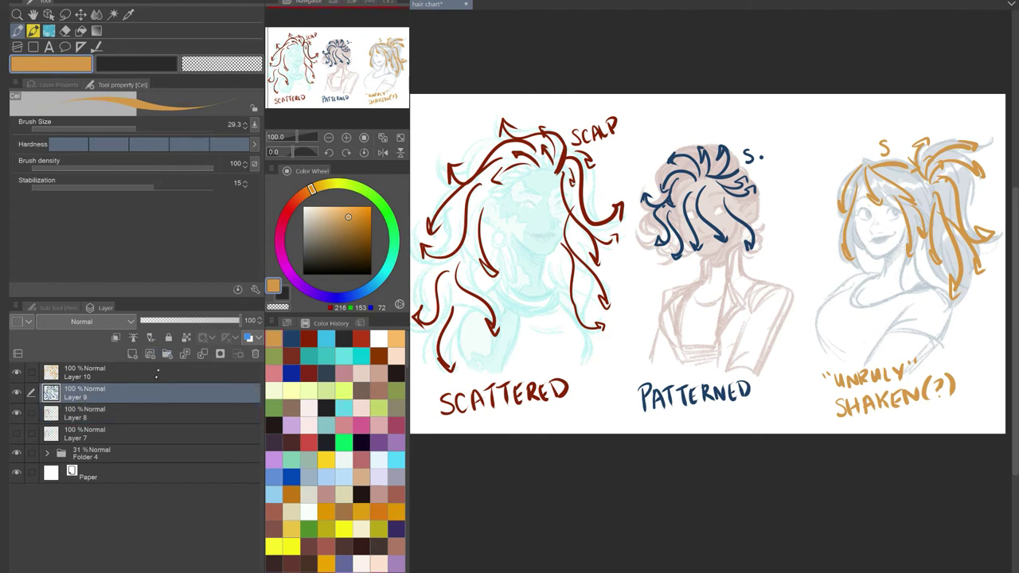
click(155, 372)
click(167, 354)
click(109, 397)
ctrl+click(111, 411)
ctrl+click(111, 430)
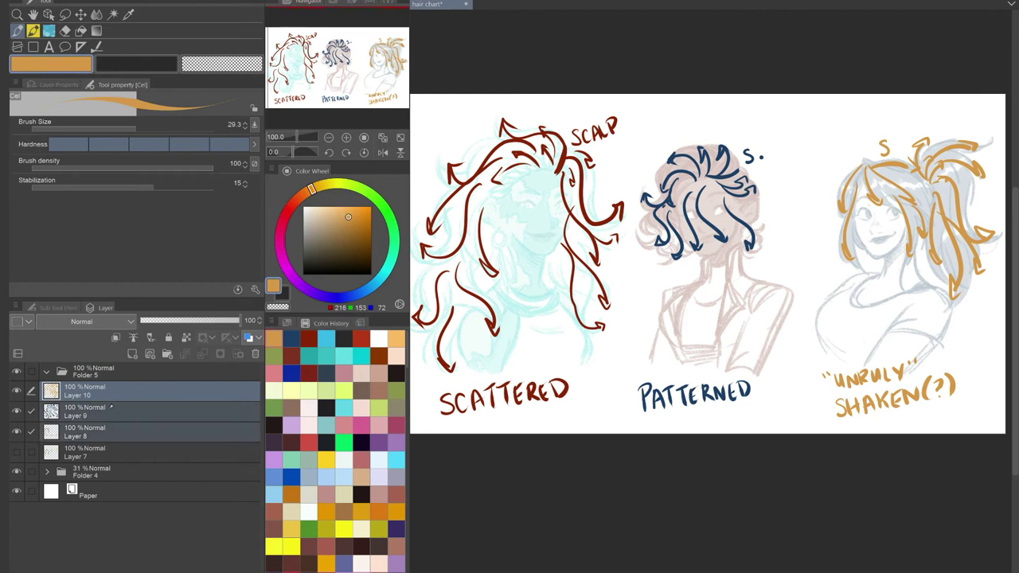
drag(117, 391, 107, 372)
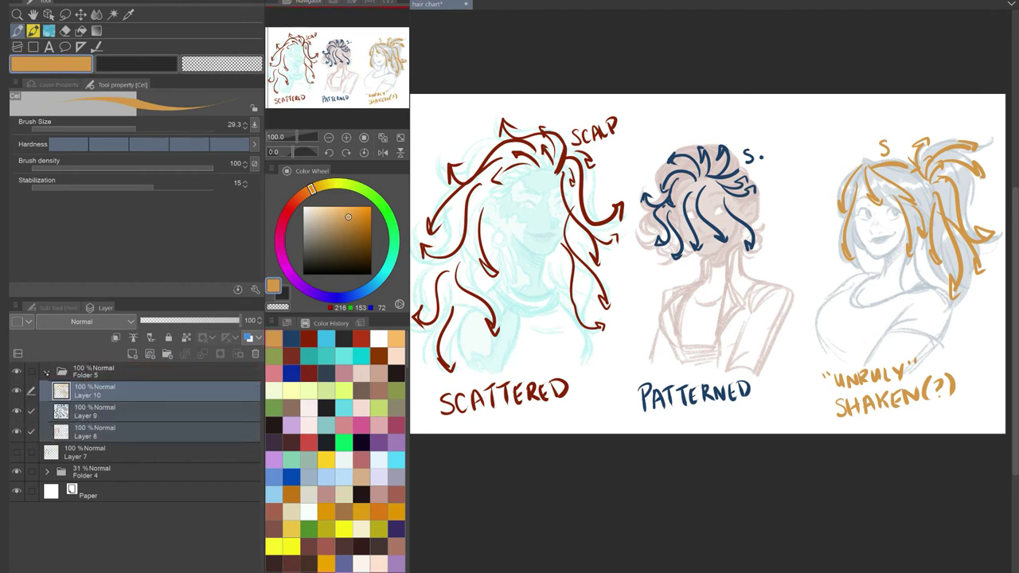
click(47, 371)
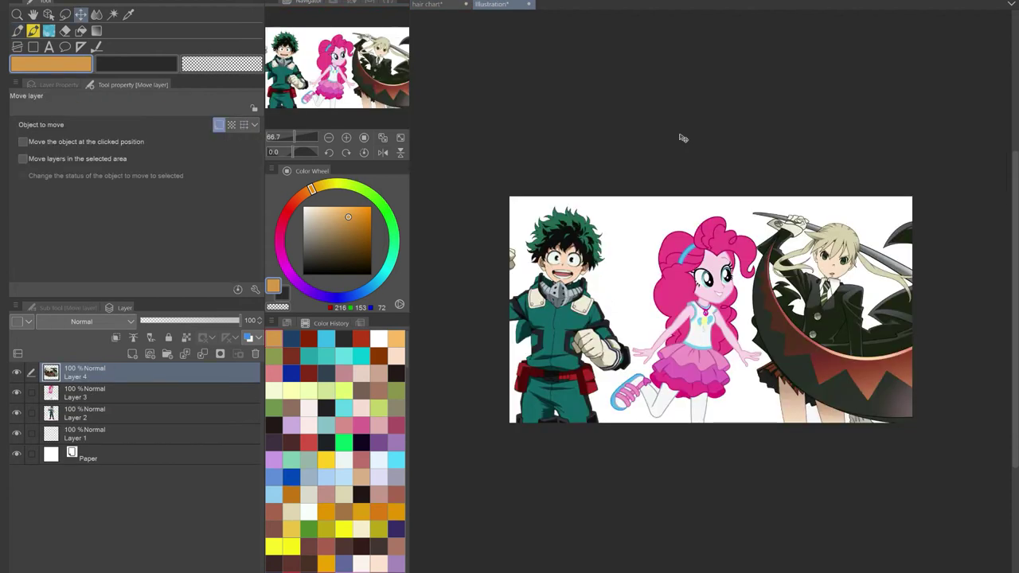
In the character reference illustration, add a new layer and draw dark red arrows along the spikes beside the green-haired boy's left ear.
click(132, 353)
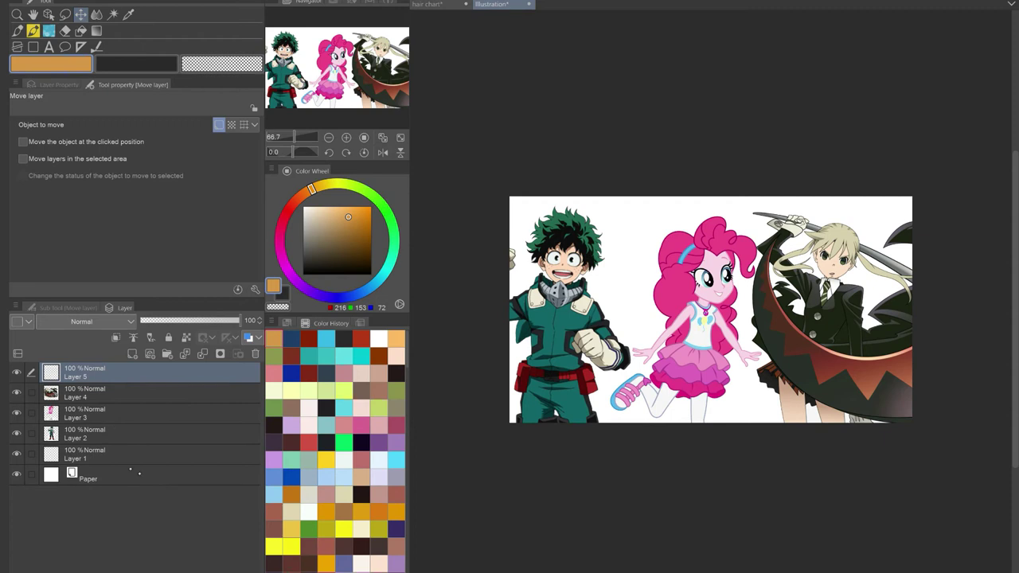
click(306, 339)
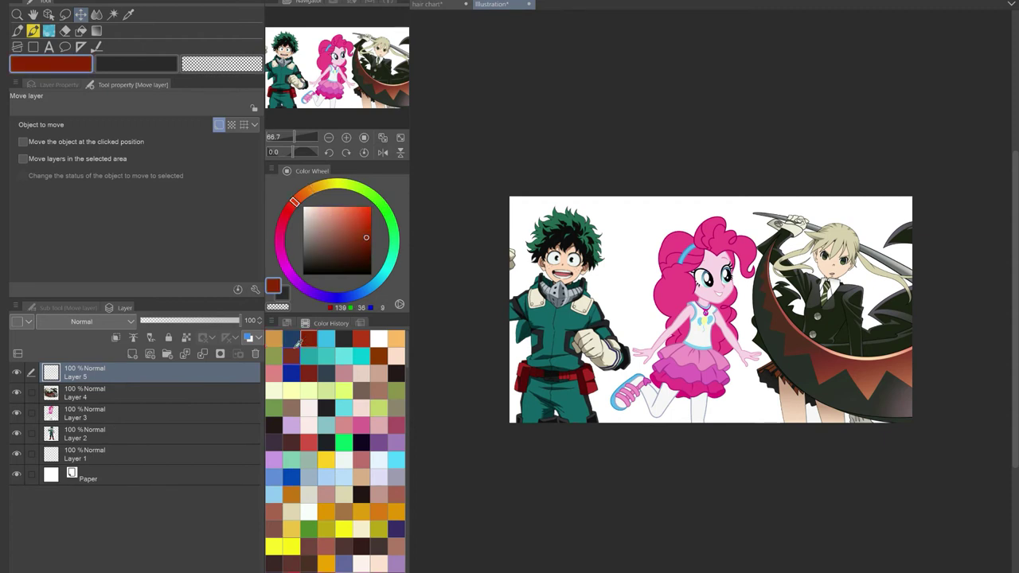
click(18, 31)
click(346, 138)
click(347, 138)
click(347, 137)
drag(335, 70, 288, 60)
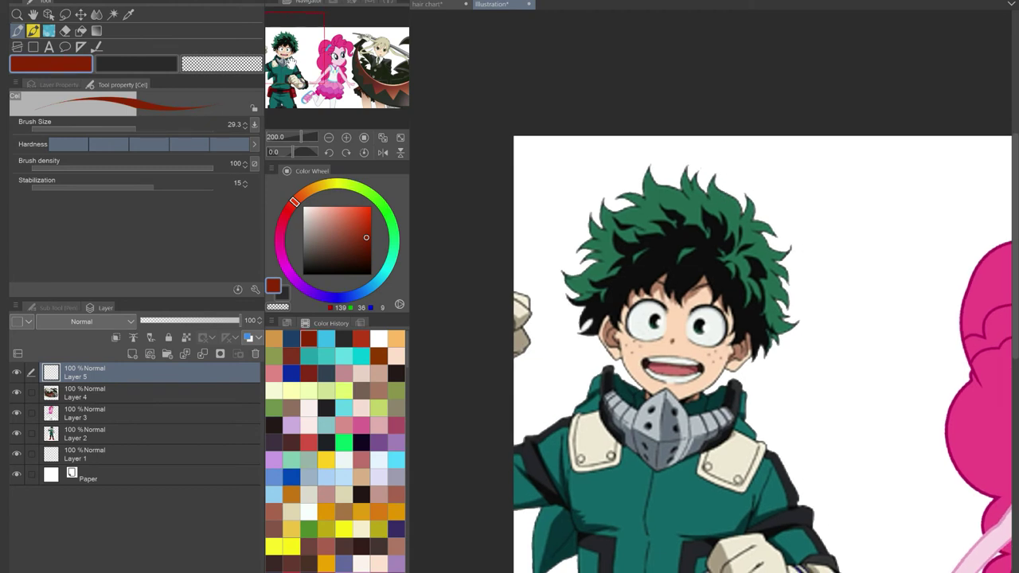
mouse_move(703, 271)
mouse_down()
mouse_move(749, 228)
mouse_move(753, 211)
mouse_move(789, 255)
mouse_up()
mouse_move(749, 248)
mouse_down()
mouse_move(788, 283)
mouse_move(780, 306)
mouse_move(794, 328)
mouse_up()
drag(732, 276, 734, 327)
drag(742, 276, 759, 328)
drag(724, 277, 714, 296)
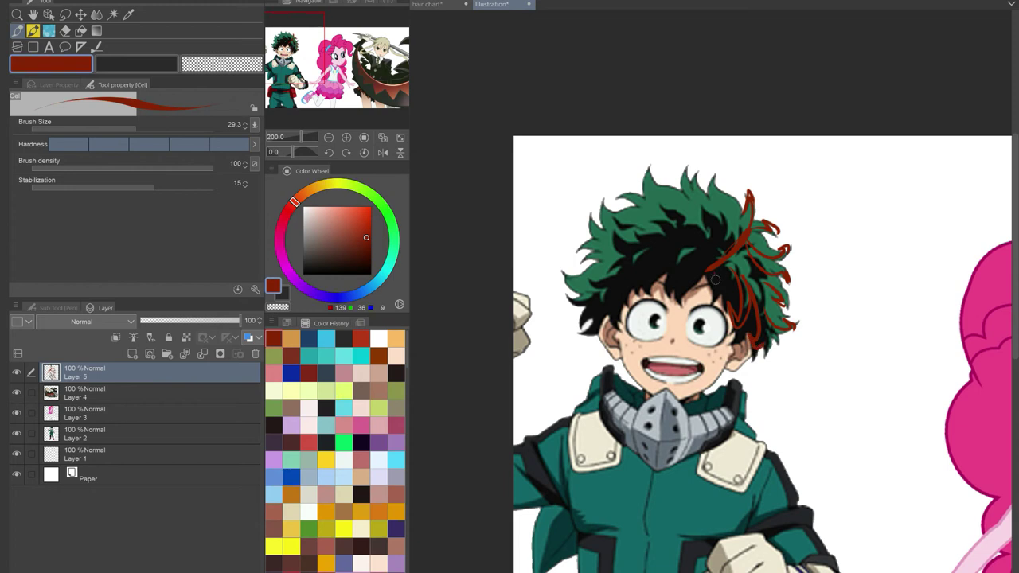
Continue the dark red flow arrows across the green-haired boy's bangs, the opposite side and the spikes on top.
mouse_move(703, 254)
mouse_down()
mouse_move(677, 295)
mouse_move(633, 278)
mouse_move(633, 288)
mouse_up()
mouse_move(684, 234)
mouse_down()
mouse_move(666, 239)
mouse_move(605, 312)
mouse_up()
mouse_move(615, 291)
mouse_down()
mouse_move(609, 320)
mouse_move(572, 292)
mouse_move(589, 326)
mouse_move(576, 332)
mouse_up()
drag(619, 263, 565, 276)
mouse_move(624, 228)
mouse_down()
mouse_move(596, 252)
mouse_move(606, 211)
mouse_move(619, 215)
mouse_up()
drag(666, 228, 643, 185)
drag(697, 237, 670, 176)
drag(677, 189, 667, 167)
drag(727, 245, 707, 180)
mouse_move(713, 188)
mouse_down()
mouse_move(700, 175)
mouse_move(728, 195)
mouse_up()
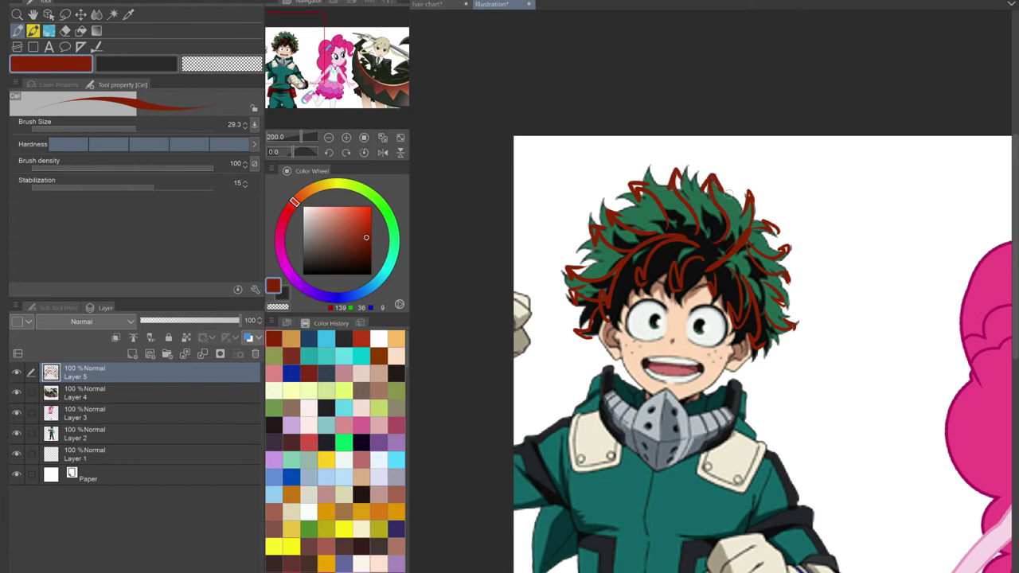
On a new layer, draw looping light blue flow arrows through the pink-haired girl's forelock and curly hair.
click(132, 354)
mouse_move(320, 60)
mouse_down()
mouse_move(355, 78)
mouse_move(333, 80)
mouse_up()
click(327, 339)
mouse_move(655, 99)
mouse_down()
mouse_move(731, 151)
mouse_move(755, 93)
mouse_move(820, 119)
mouse_move(826, 170)
mouse_up()
mouse_move(677, 148)
mouse_down()
mouse_move(611, 100)
mouse_move(572, 195)
mouse_move(603, 310)
mouse_move(593, 312)
mouse_move(608, 410)
mouse_move(726, 482)
mouse_up()
mouse_move(729, 174)
mouse_down()
mouse_move(756, 172)
mouse_move(705, 295)
mouse_move(693, 374)
mouse_move(654, 468)
mouse_move(670, 487)
mouse_move(732, 460)
mouse_up()
mouse_move(714, 197)
mouse_down()
mouse_move(646, 299)
mouse_move(665, 360)
mouse_move(694, 335)
mouse_up()
mouse_move(638, 119)
mouse_down()
mouse_move(597, 119)
mouse_move(557, 188)
mouse_move(541, 250)
mouse_move(574, 253)
mouse_up()
mouse_move(727, 448)
mouse_down()
mouse_move(745, 473)
mouse_move(736, 445)
mouse_up()
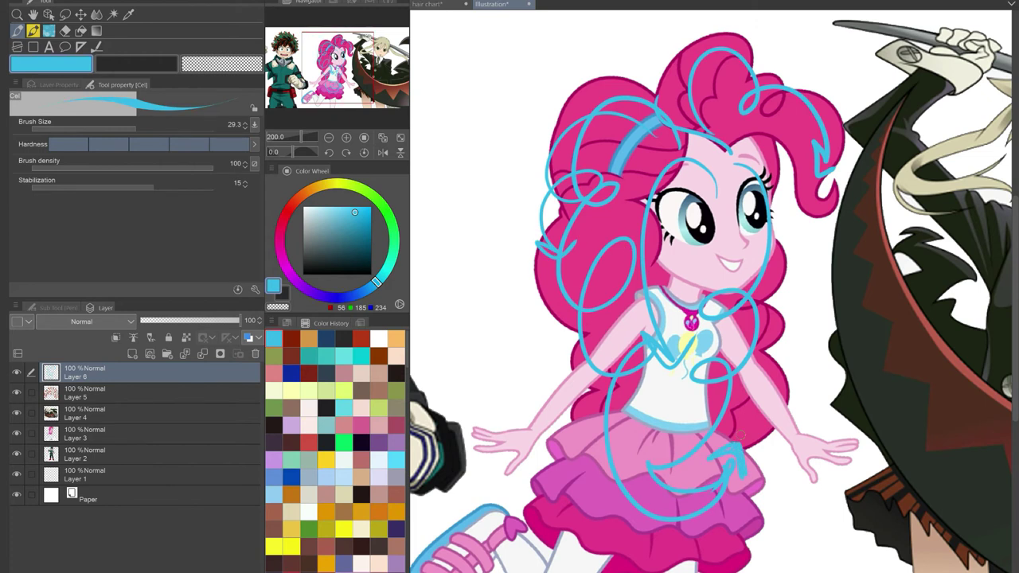
On a new layer, draw straight green flow arrows down the blonde girl's bangs and along both pigtails.
drag(347, 87, 380, 90)
click(132, 353)
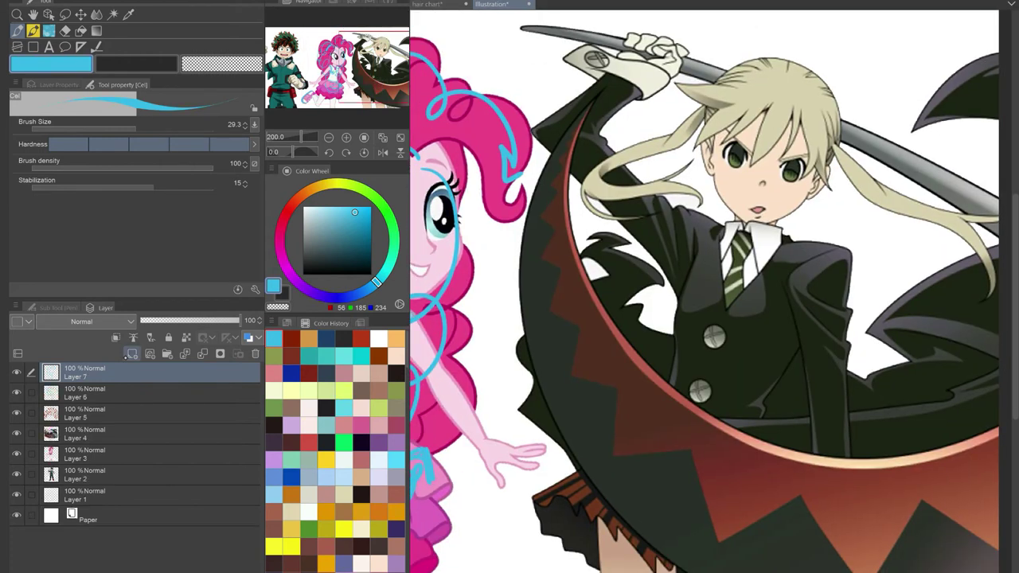
click(278, 407)
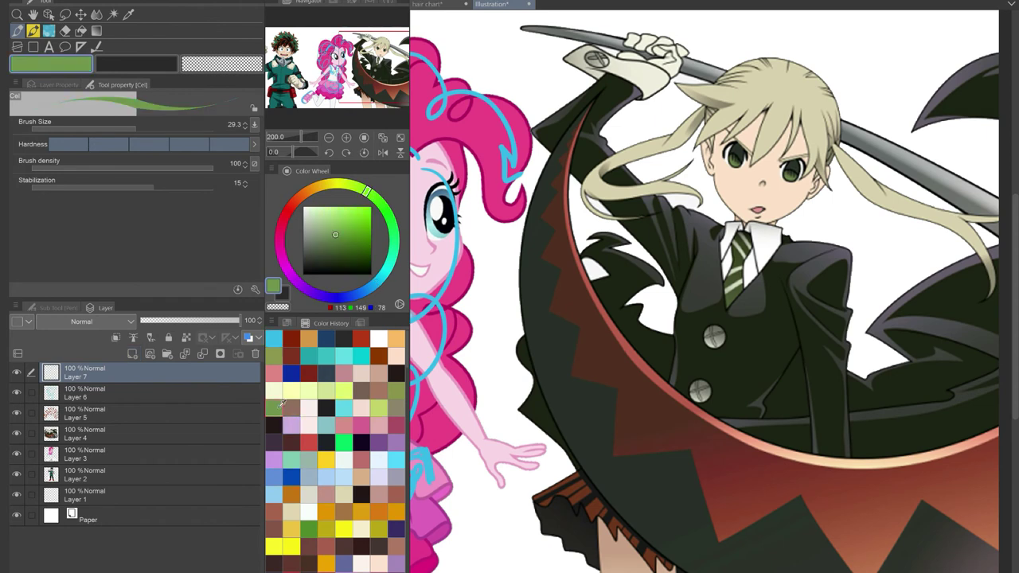
drag(788, 66, 770, 137)
drag(784, 81, 771, 147)
drag(794, 103, 789, 162)
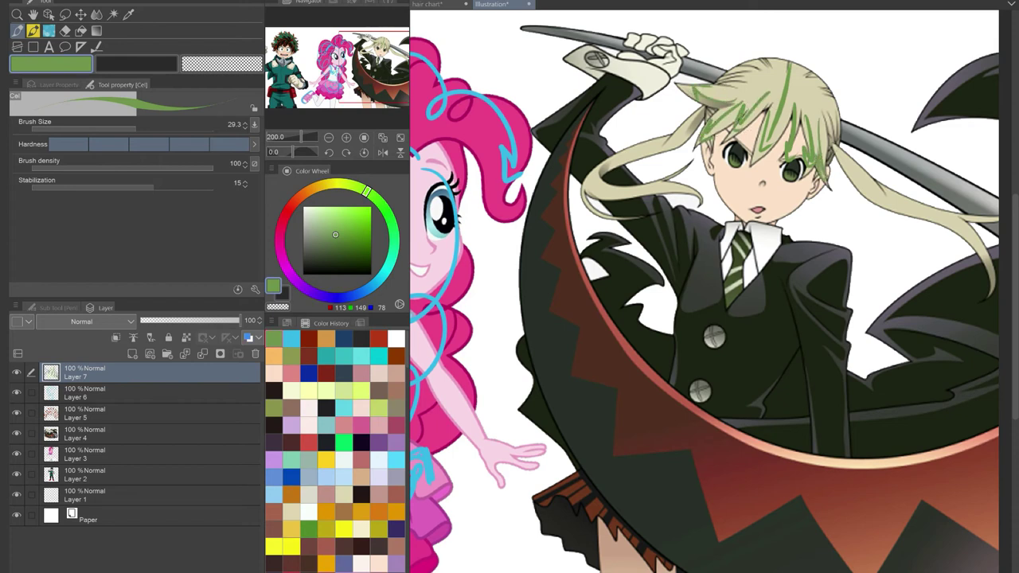
drag(856, 169, 959, 237)
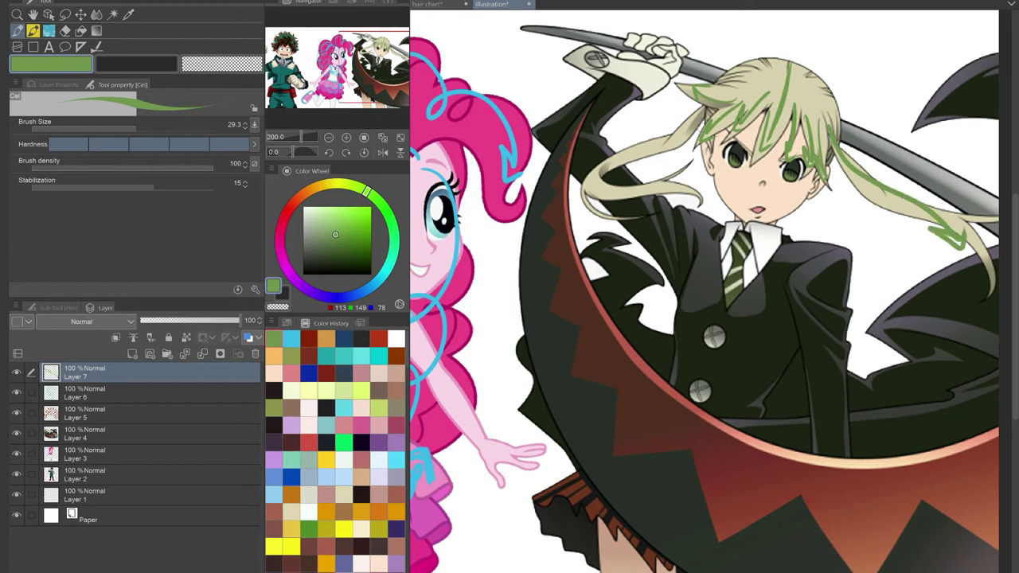
mouse_move(668, 133)
mouse_down()
mouse_move(592, 183)
mouse_move(587, 205)
mouse_move(668, 192)
mouse_up()
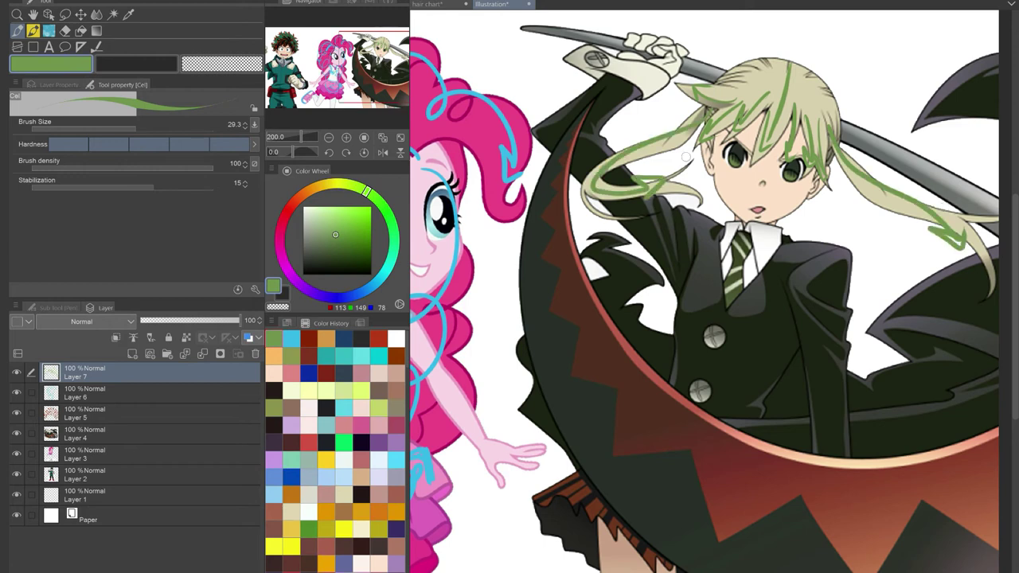
Hide the three character image layers, Layers 2, 3 and 4, leaving only the flow arrows on show.
click(329, 136)
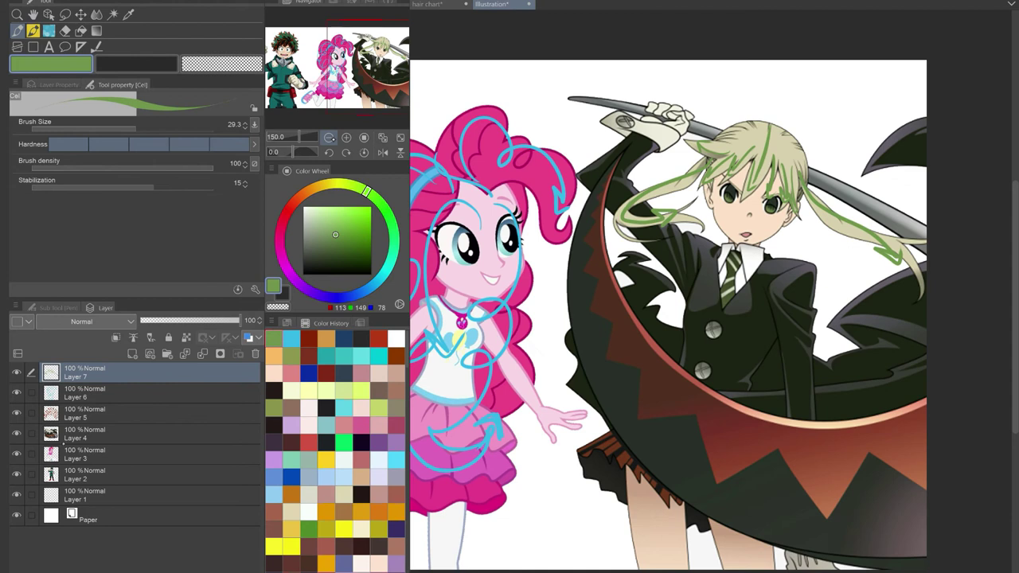
click(17, 454)
click(17, 475)
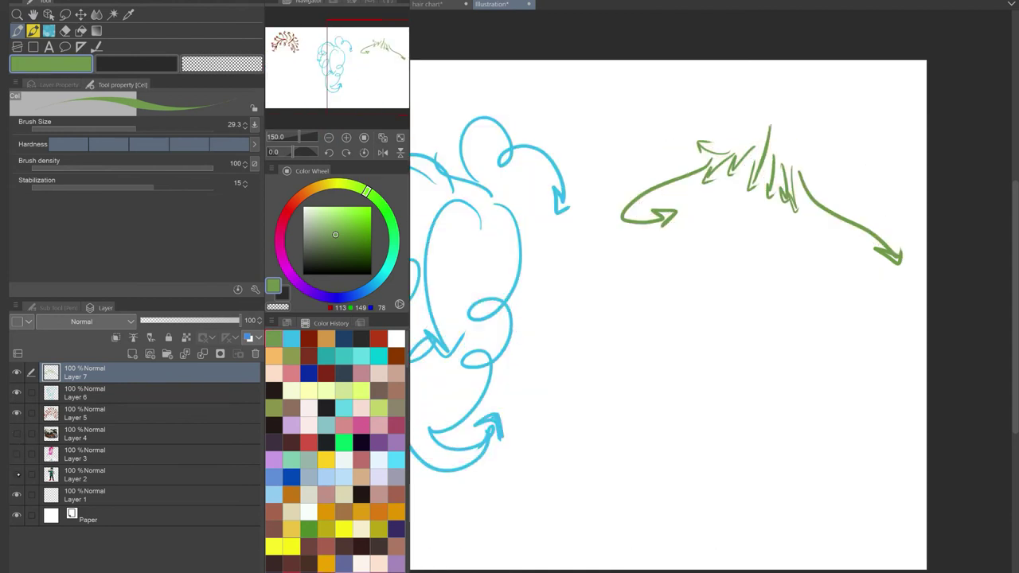
On Layer 5, hand-letter the label SCATTERED in dark red beneath the dark red flow arrows.
click(328, 137)
drag(355, 107, 317, 114)
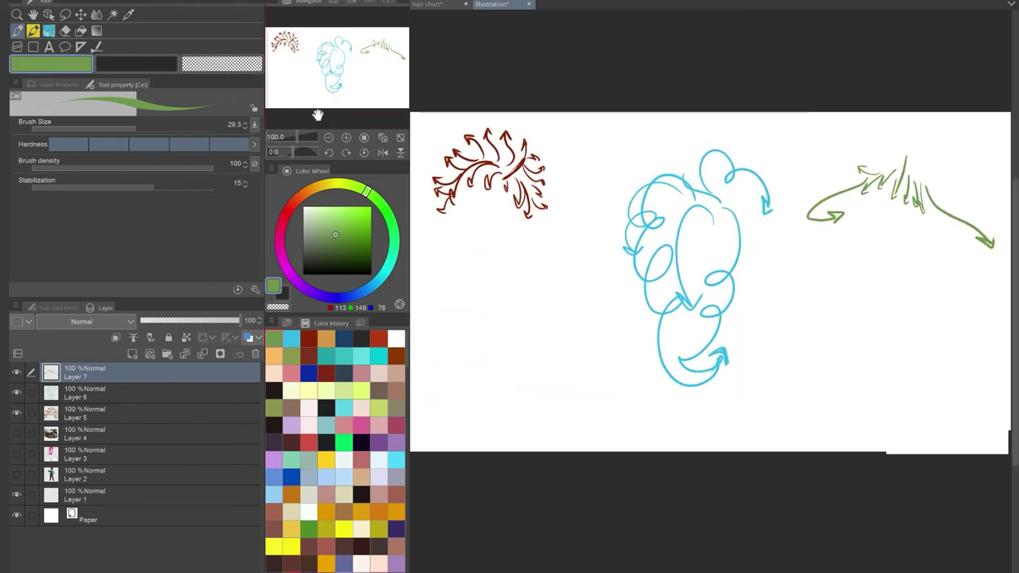
click(168, 337)
click(151, 412)
click(308, 339)
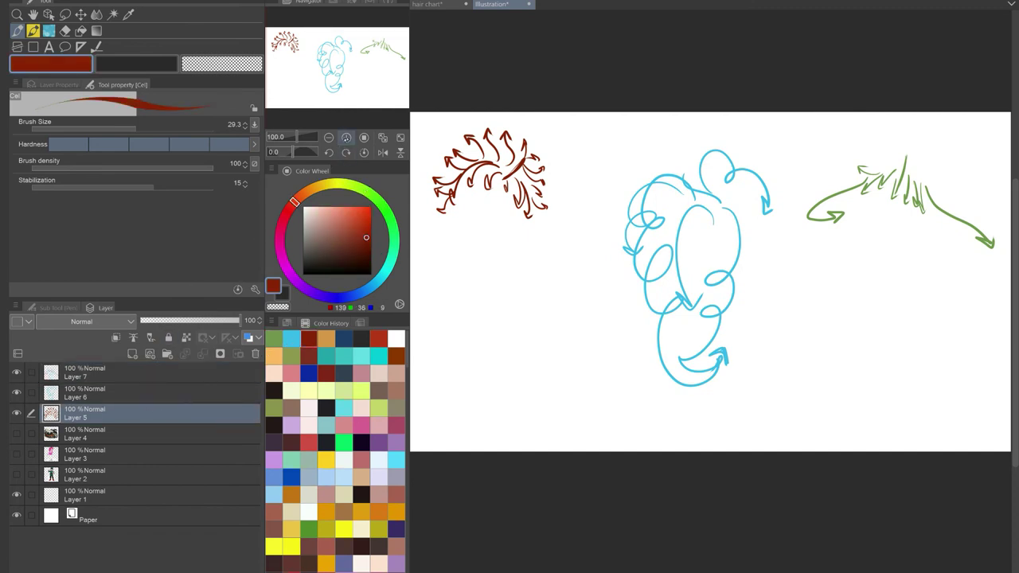
double_click(347, 138)
mouse_move(324, 89)
mouse_down()
mouse_move(288, 91)
mouse_move(301, 89)
mouse_up()
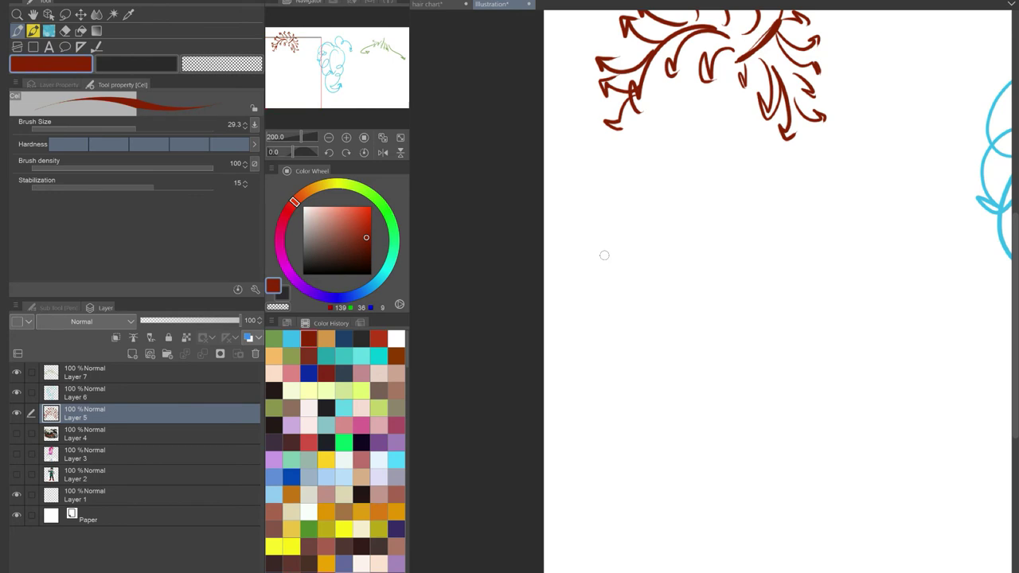
drag(624, 244, 589, 303)
mouse_move(654, 261)
mouse_down()
mouse_move(629, 275)
mouse_move(656, 301)
mouse_up()
mouse_move(669, 302)
mouse_down()
mouse_move(696, 290)
mouse_move(719, 223)
mouse_move(707, 283)
mouse_up()
mouse_move(718, 236)
mouse_down()
mouse_move(748, 216)
mouse_move(732, 279)
mouse_up()
mouse_move(766, 230)
mouse_down()
mouse_move(749, 269)
mouse_move(767, 215)
mouse_up()
mouse_move(777, 215)
mouse_down()
mouse_move(772, 258)
mouse_move(796, 259)
mouse_up()
drag(804, 239, 824, 199)
mouse_move(831, 200)
mouse_down()
mouse_move(819, 252)
mouse_move(840, 250)
mouse_up()
On Layer 6, hand-letter CURLY in light blue beneath the looping arrows and add a small curled arrow beside the word.
drag(317, 87, 370, 100)
click(169, 377)
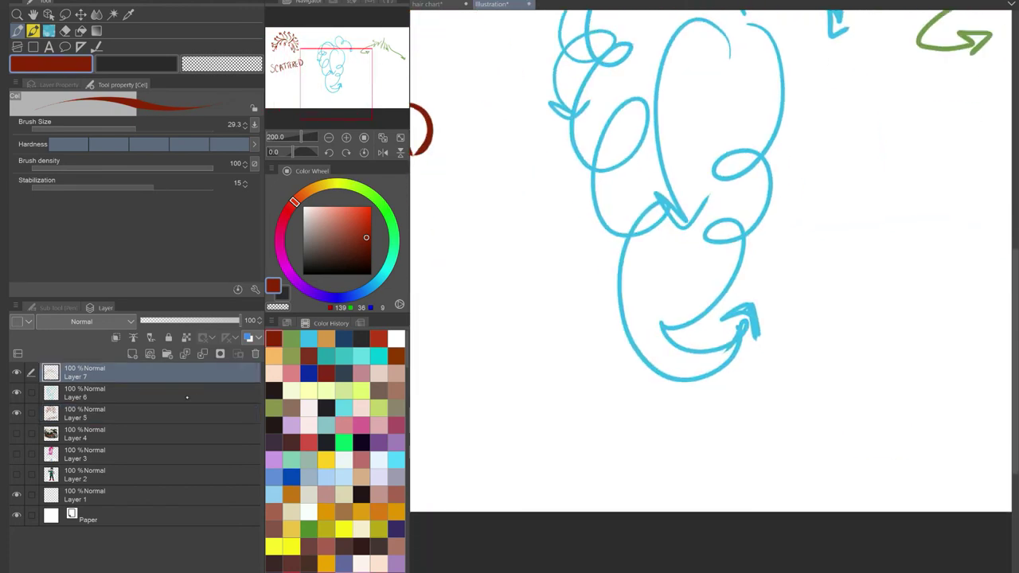
click(187, 397)
click(309, 339)
mouse_move(579, 420)
mouse_down()
mouse_move(554, 458)
mouse_move(578, 471)
mouse_up()
drag(589, 425, 617, 466)
drag(637, 418, 667, 459)
drag(669, 422, 695, 457)
mouse_move(686, 415)
mouse_down()
mouse_move(724, 430)
mouse_move(718, 462)
mouse_up()
drag(368, 105, 375, 120)
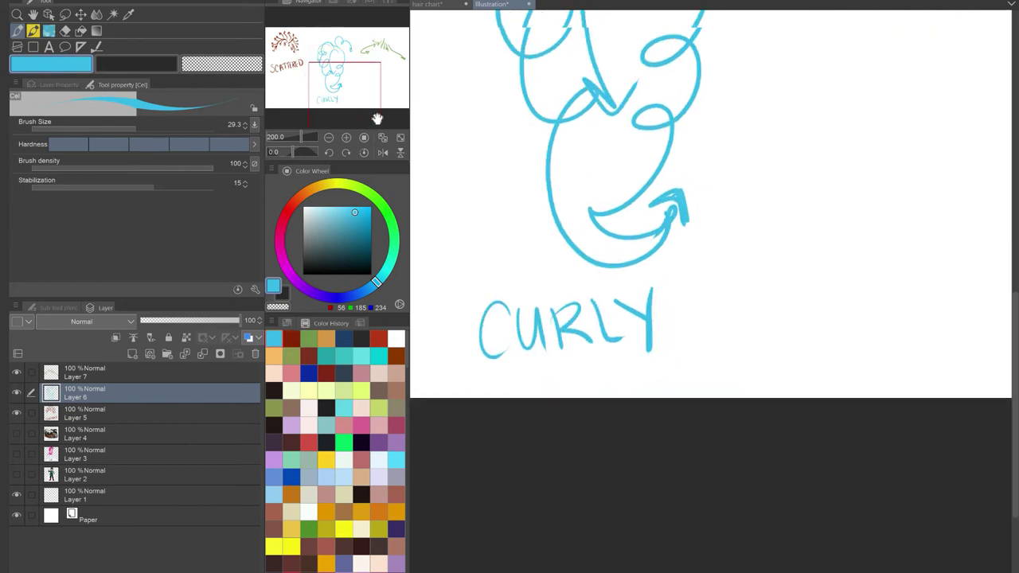
mouse_move(673, 270)
mouse_down()
mouse_move(678, 312)
mouse_move(714, 329)
mouse_up()
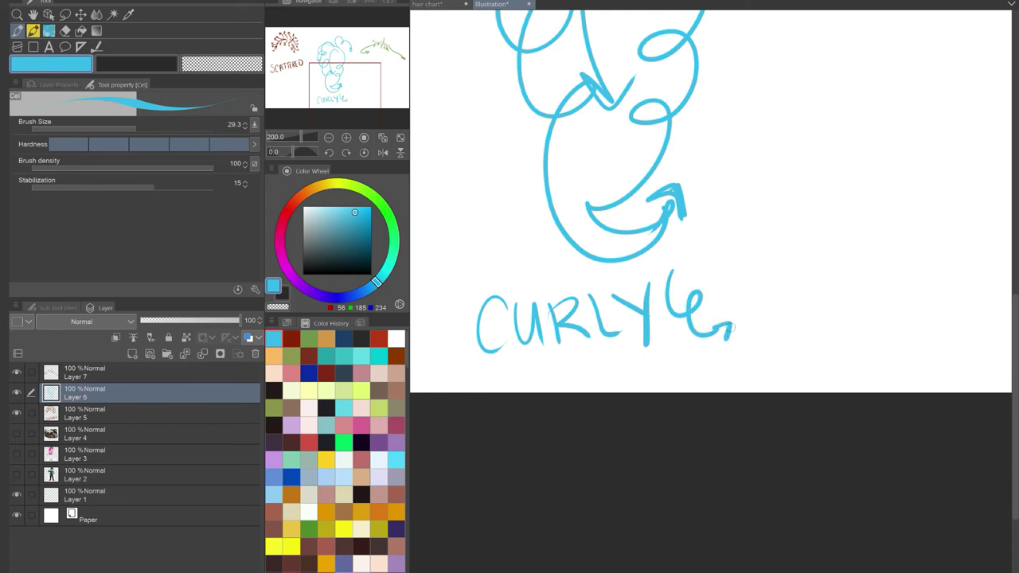
mouse_move(765, 282)
mouse_down()
mouse_move(787, 318)
mouse_move(799, 276)
mouse_up()
mouse_move(805, 317)
mouse_down()
mouse_move(816, 273)
mouse_move(826, 310)
mouse_up()
drag(807, 296, 834, 296)
mouse_move(842, 263)
mouse_down()
mouse_move(836, 311)
mouse_move(865, 275)
mouse_move(866, 305)
mouse_up()
drag(898, 208, 910, 303)
drag(775, 285, 872, 285)
drag(885, 225, 784, 326)
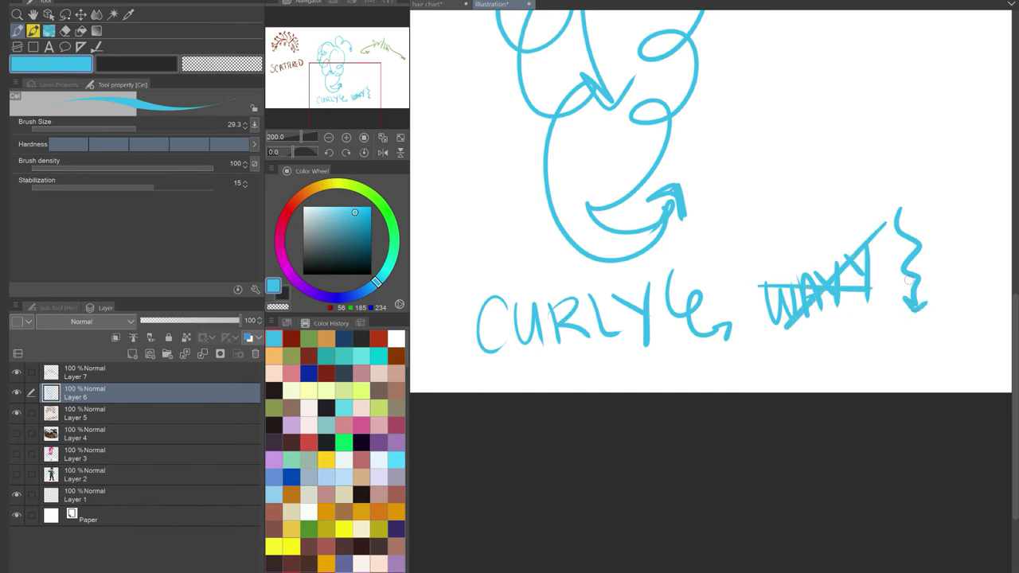
key(e)
mouse_move(899, 211)
mouse_down()
mouse_move(923, 313)
mouse_move(869, 223)
mouse_move(851, 264)
mouse_move(817, 253)
mouse_move(787, 329)
mouse_move(762, 285)
mouse_up()
Hand-letter the label STRAIGHT in green beneath the green flow arrows.
click(308, 337)
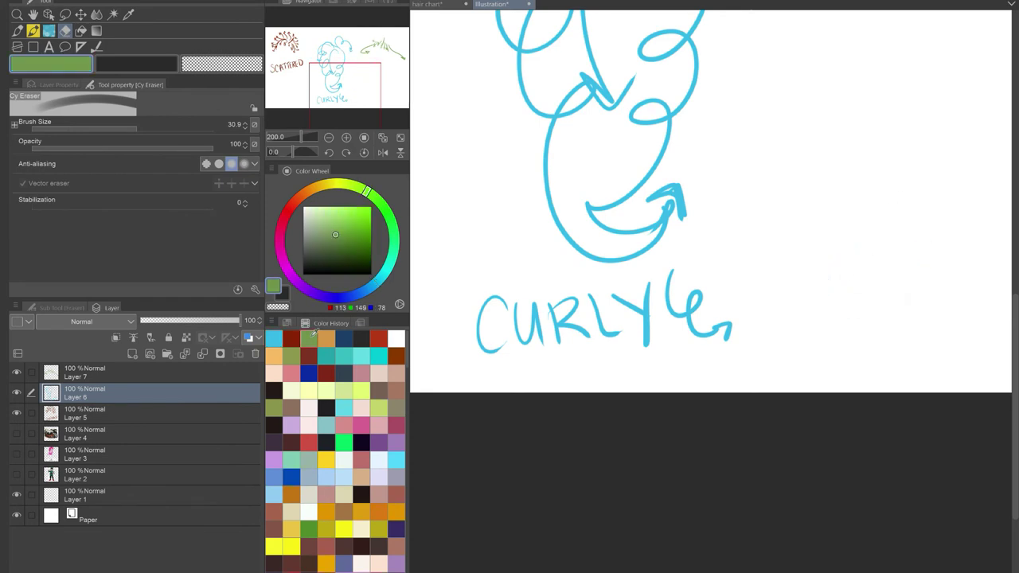
drag(364, 85, 383, 60)
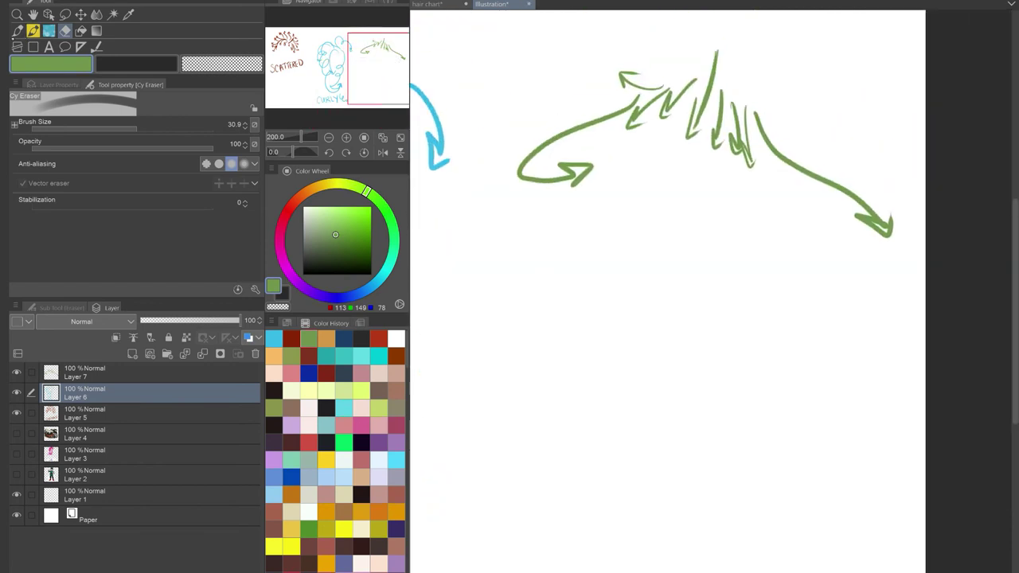
key(p)
mouse_move(579, 243)
mouse_down()
mouse_move(587, 285)
mouse_move(556, 302)
mouse_up()
mouse_move(583, 256)
mouse_down()
mouse_move(628, 251)
mouse_move(609, 309)
mouse_up()
mouse_move(628, 260)
mouse_down()
mouse_move(630, 302)
mouse_move(651, 300)
mouse_move(673, 279)
mouse_move(689, 306)
mouse_move(714, 283)
mouse_move(744, 295)
mouse_move(767, 269)
mouse_up()
drag(761, 243, 764, 308)
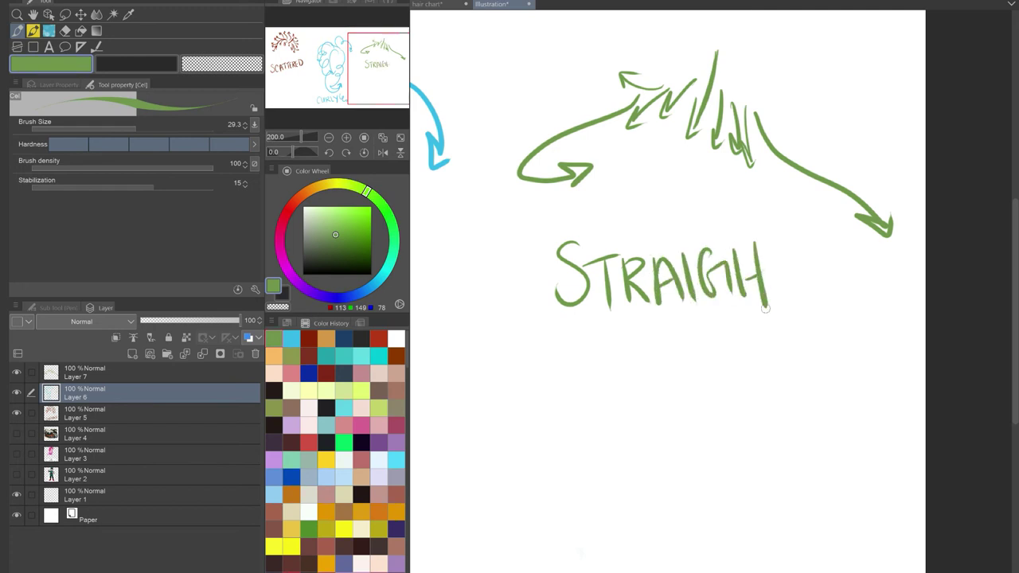
drag(778, 242, 783, 307)
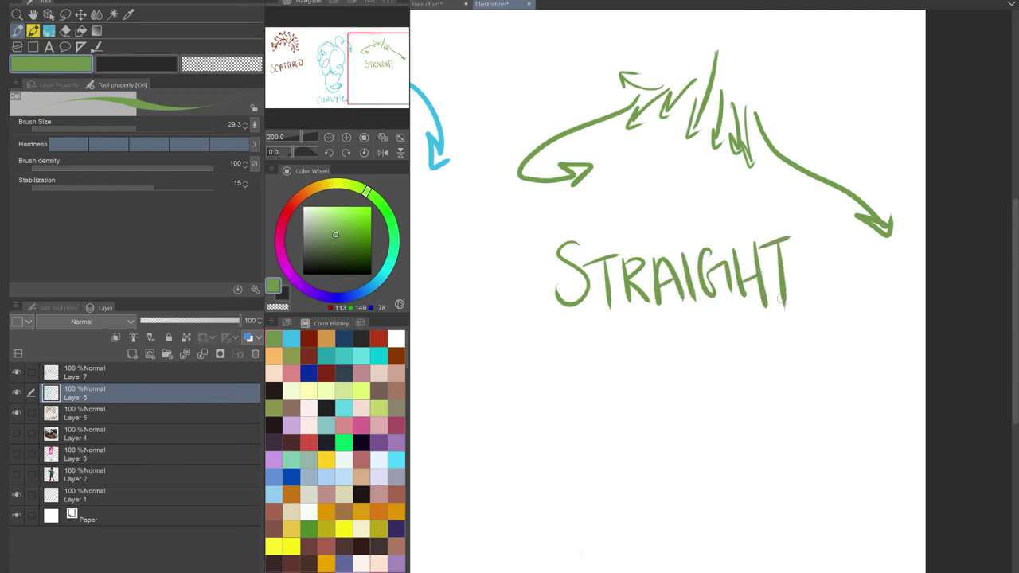
Add a green stroke beside the STRAIGHT label and a second line of green hand lettering beneath it.
drag(820, 244, 789, 315)
mouse_move(614, 350)
mouse_down()
mouse_move(617, 384)
mouse_move(593, 395)
mouse_up()
mouse_move(628, 345)
mouse_down()
mouse_move(630, 398)
mouse_move(662, 347)
mouse_move(675, 396)
mouse_up()
mouse_move(687, 345)
mouse_down()
mouse_move(689, 395)
mouse_move(692, 374)
mouse_up()
mouse_move(715, 337)
mouse_down()
mouse_move(716, 390)
mouse_move(732, 387)
mouse_up()
drag(735, 342, 738, 384)
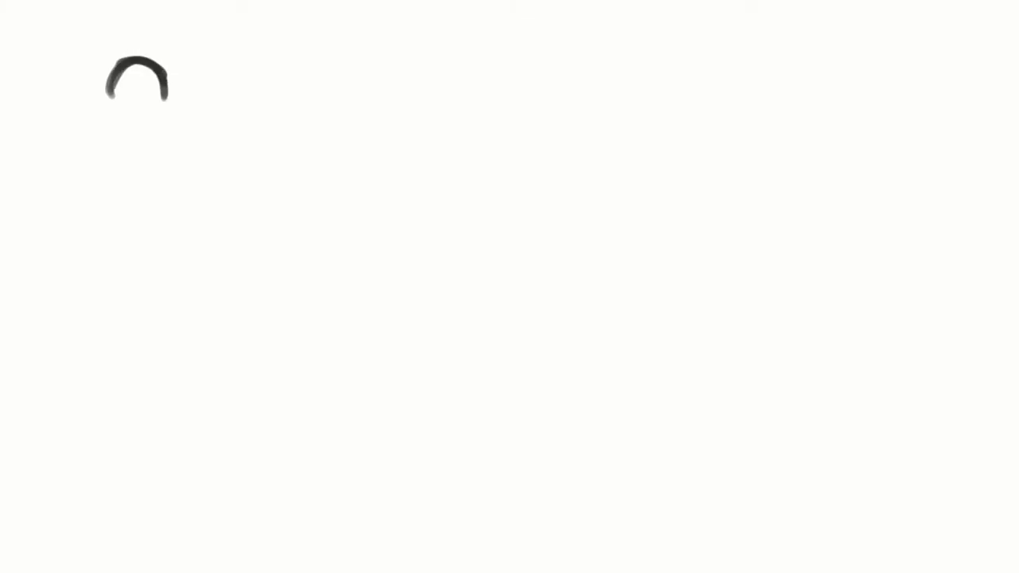
On a blank canvas, sketch a dark grey standing female figure with simple eyes, one hand on the hip and legs together.
drag(164, 97, 113, 96)
mouse_move(119, 163)
mouse_down()
mouse_move(137, 210)
mouse_move(117, 255)
mouse_up()
drag(118, 255, 148, 354)
drag(200, 242, 170, 345)
drag(161, 255, 167, 471)
drag(242, 197, 195, 223)
drag(110, 164, 102, 302)
drag(103, 305, 118, 343)
drag(123, 246, 200, 244)
click(131, 96)
click(153, 93)
drag(137, 267, 162, 445)
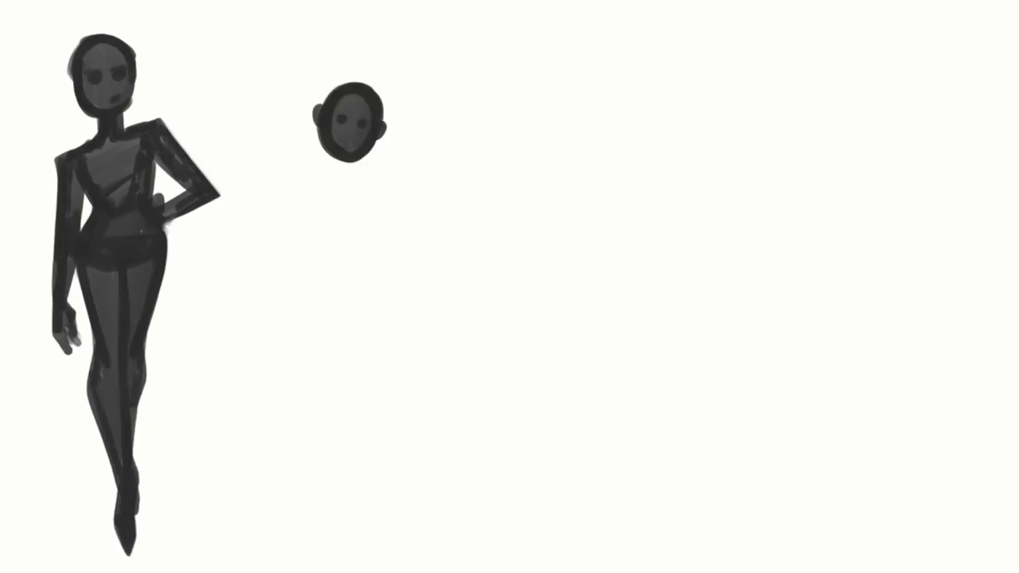